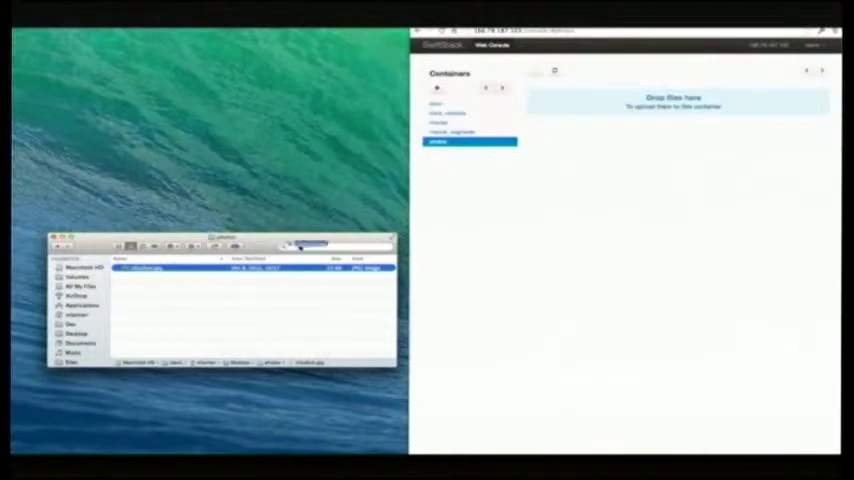
Drag the JPG image from Finder onto the photos container's 'Drop files here' area to upload it.
drag(540, 146, 568, 111)
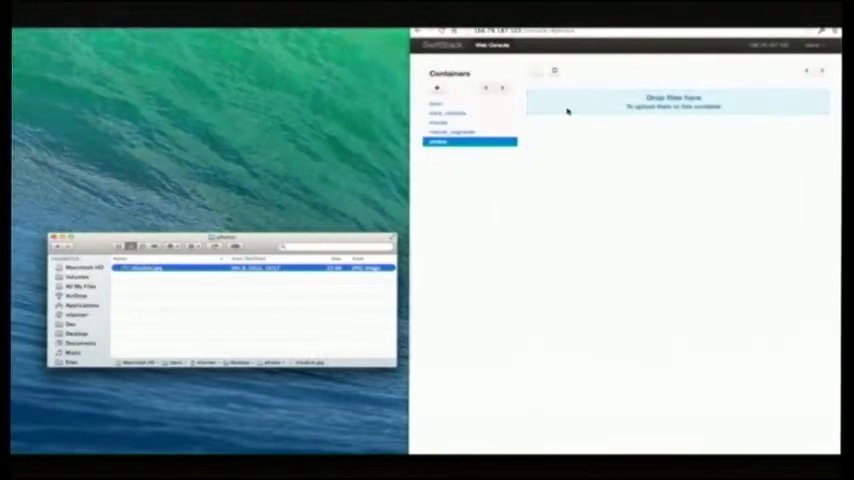